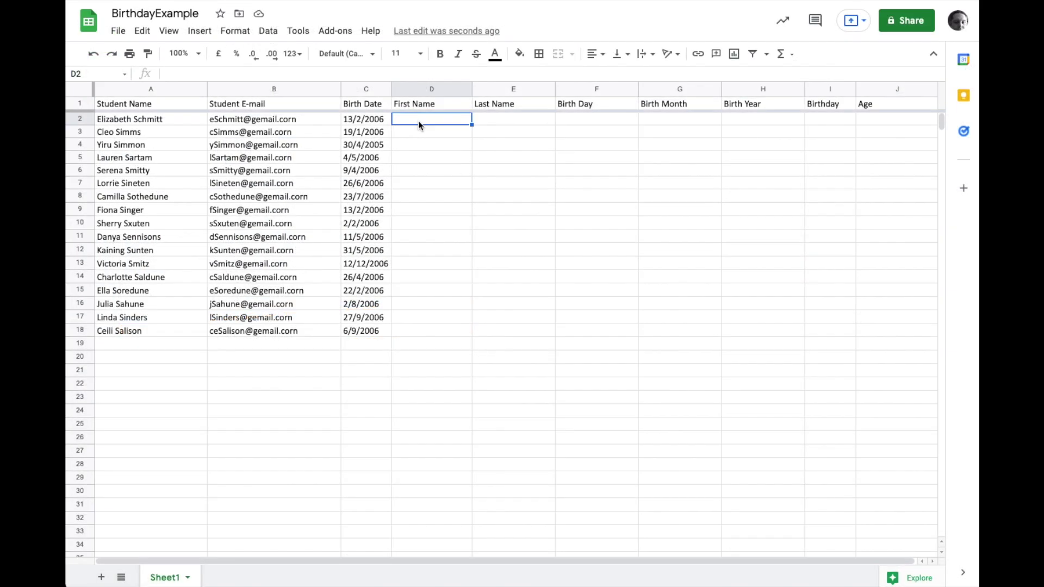
drag(182, 120, 169, 330)
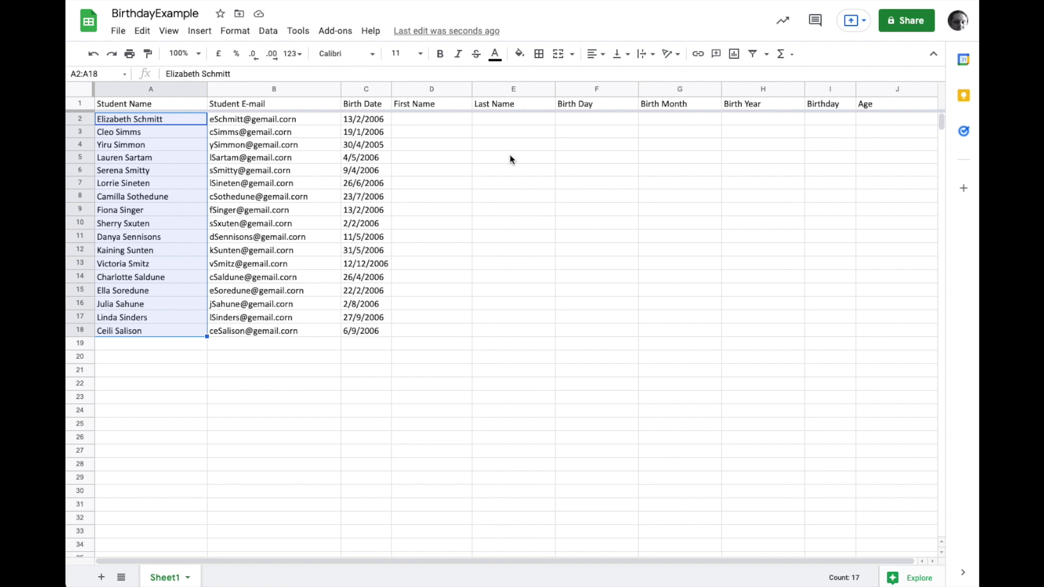
click(426, 119)
click(513, 119)
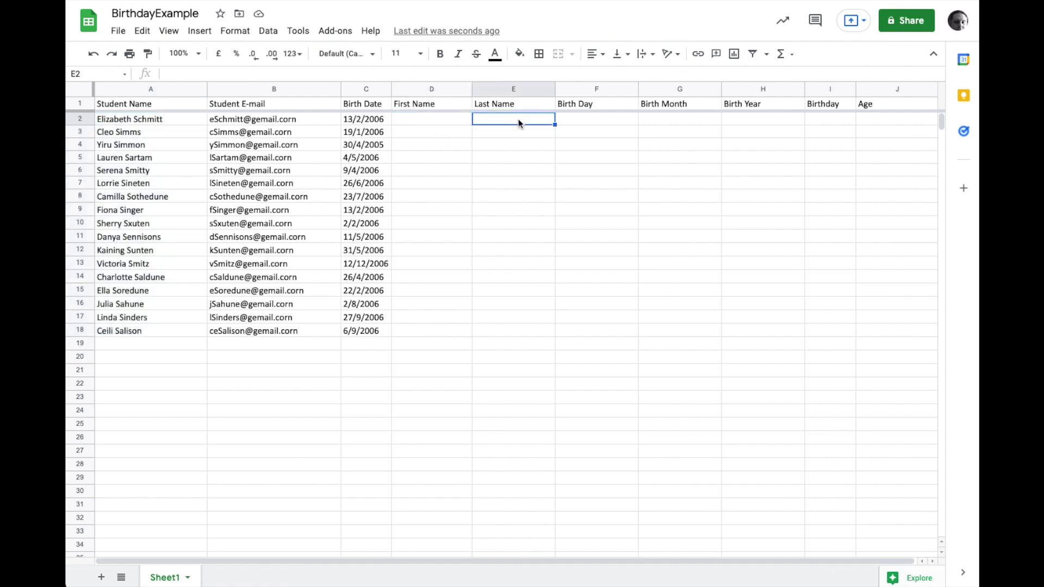
click(431, 124)
click(512, 116)
Enter the formula =SPLIT(A2, " ") in D2 to split the student name into first and last name
click(426, 119)
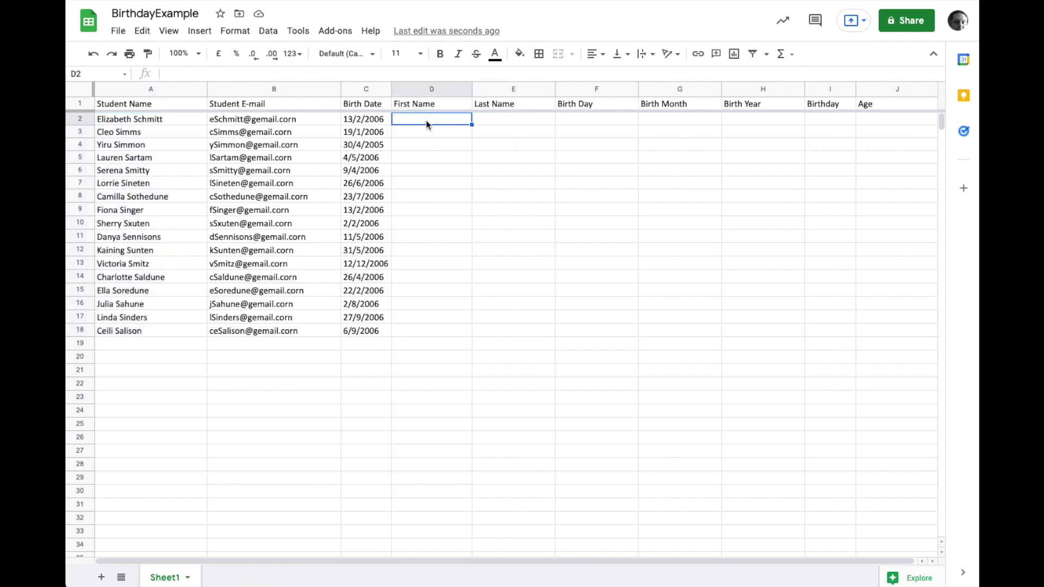
text(=)
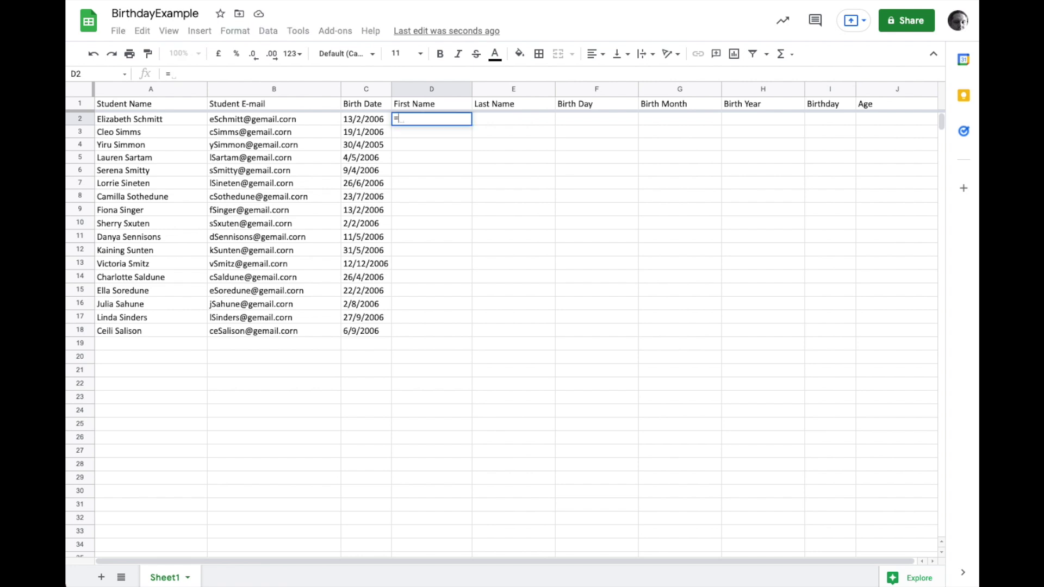
text(SPLIT)
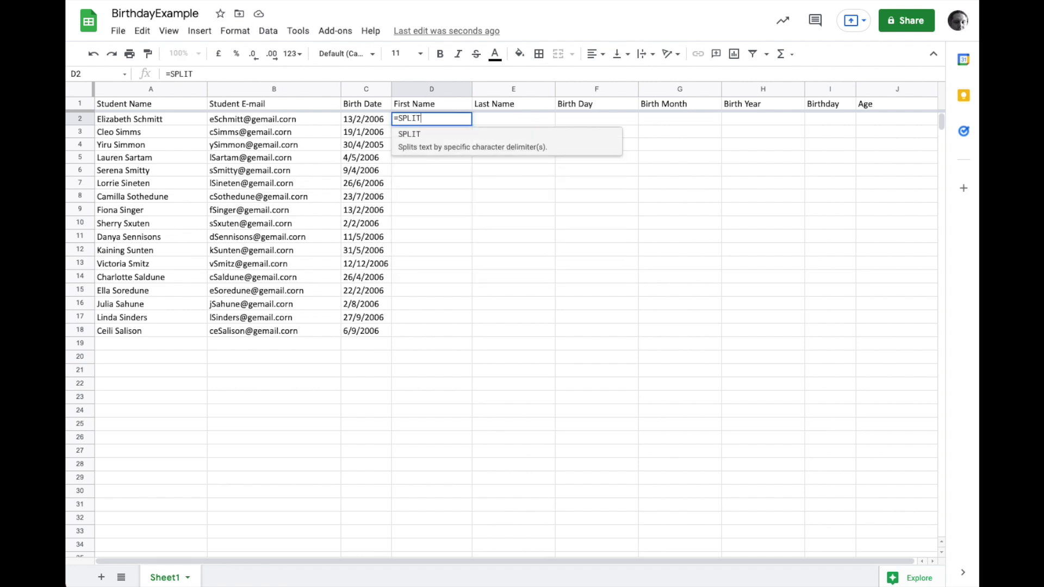
text(()
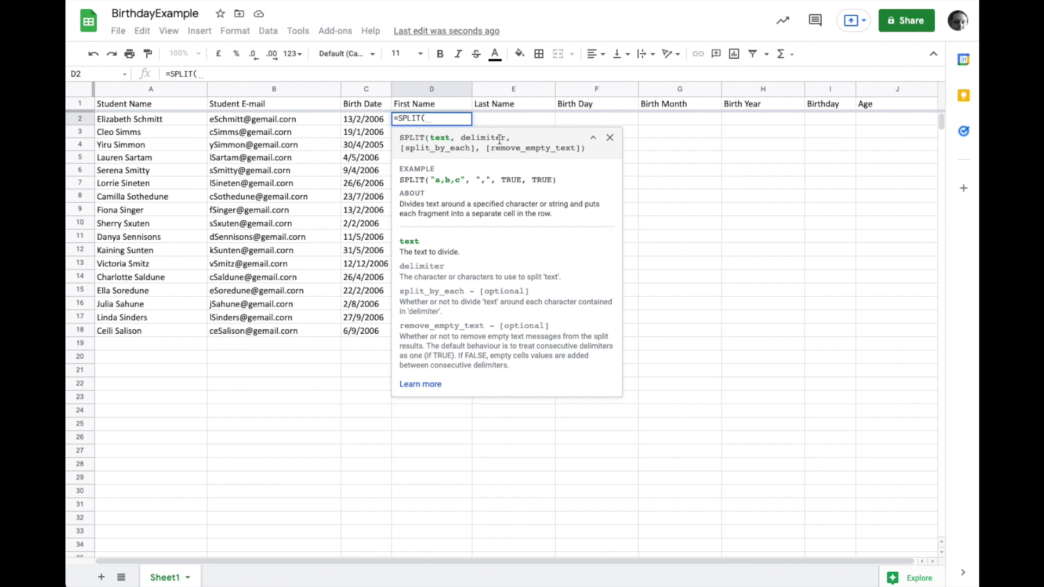
click(168, 122)
text(, ")
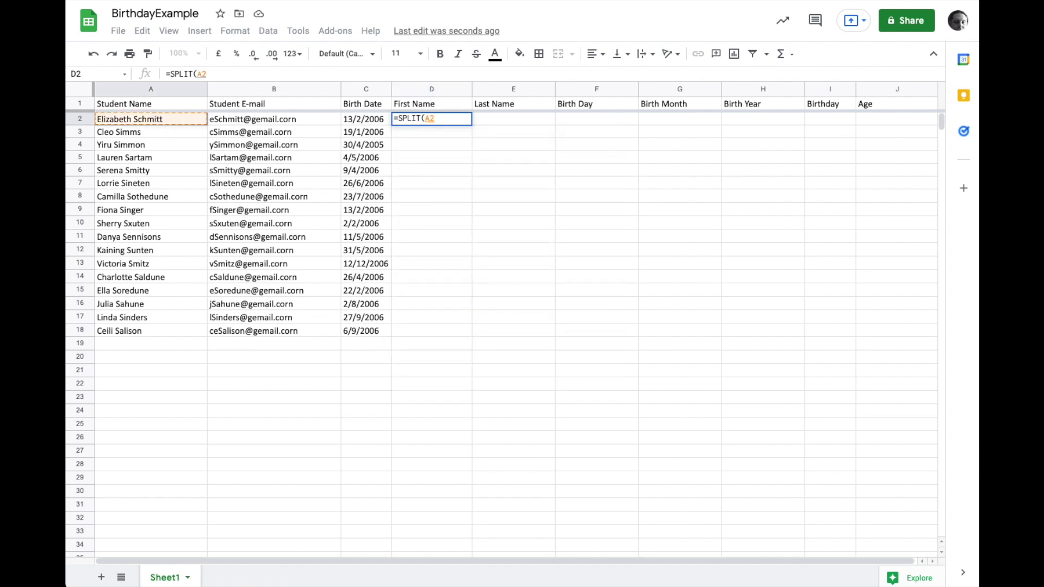
text( "))
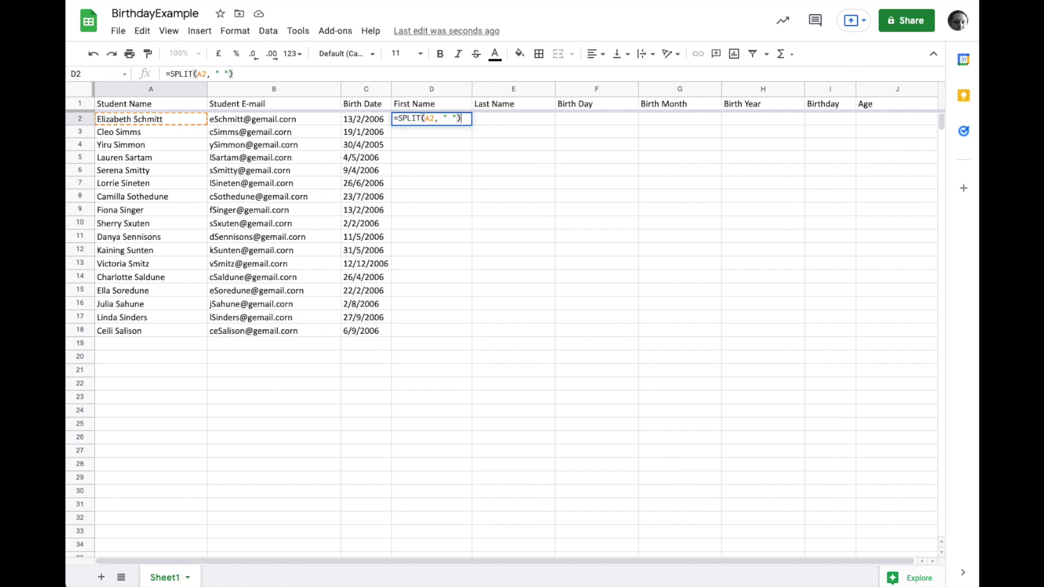
key(Return)
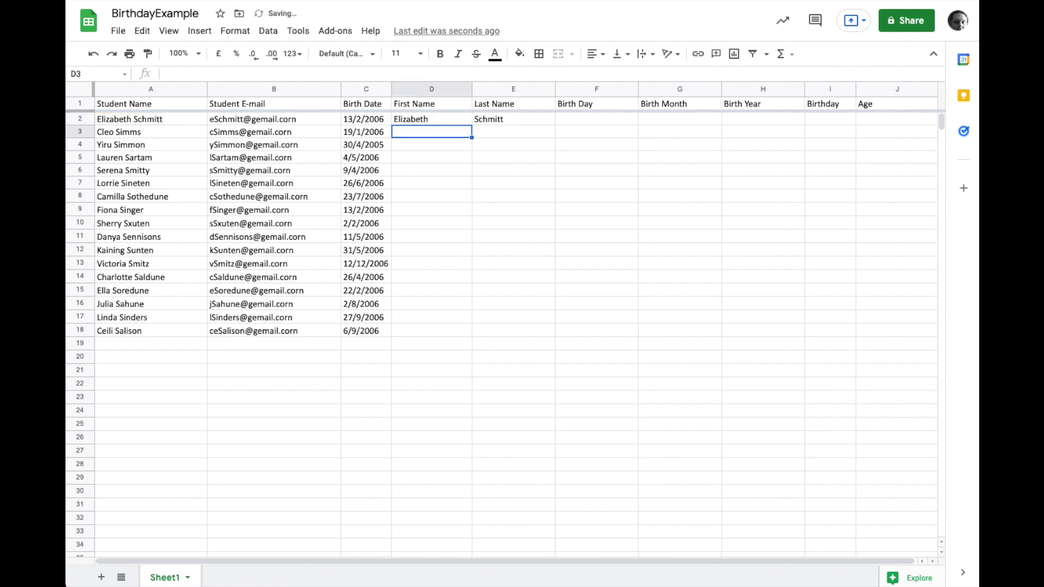
Copy the name-splitting formula from D2 into D3:D18 for the remaining students
click(429, 117)
click(496, 120)
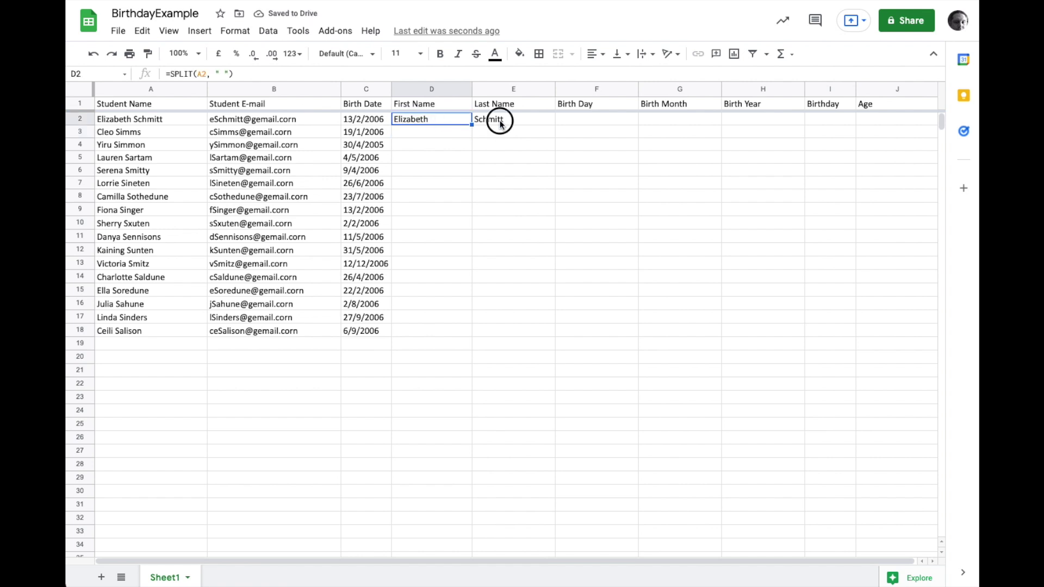
click(440, 124)
shift+click(496, 124)
click(439, 120)
key(ctrl+c)
drag(438, 136, 439, 332)
key(ctrl+v)
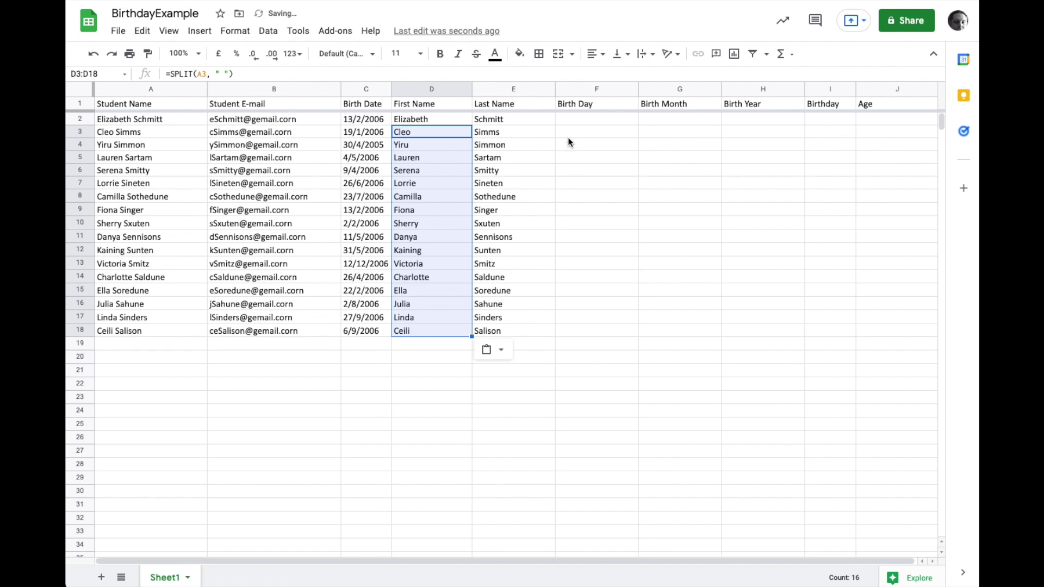
Enter the formula =SPLIT(C2, "/") in F2 to split the birth date into day, month and year
click(577, 115)
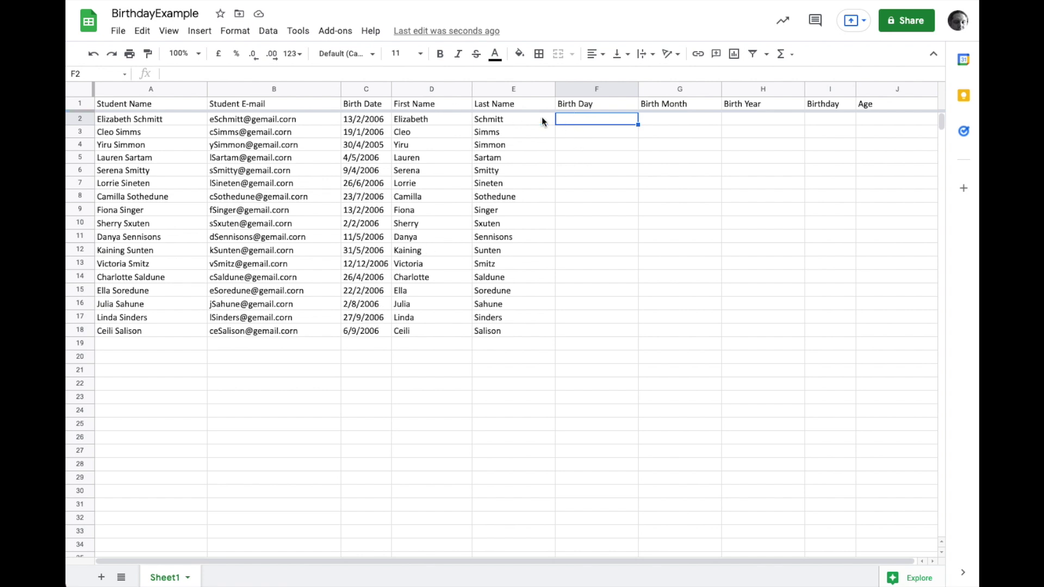
click(381, 119)
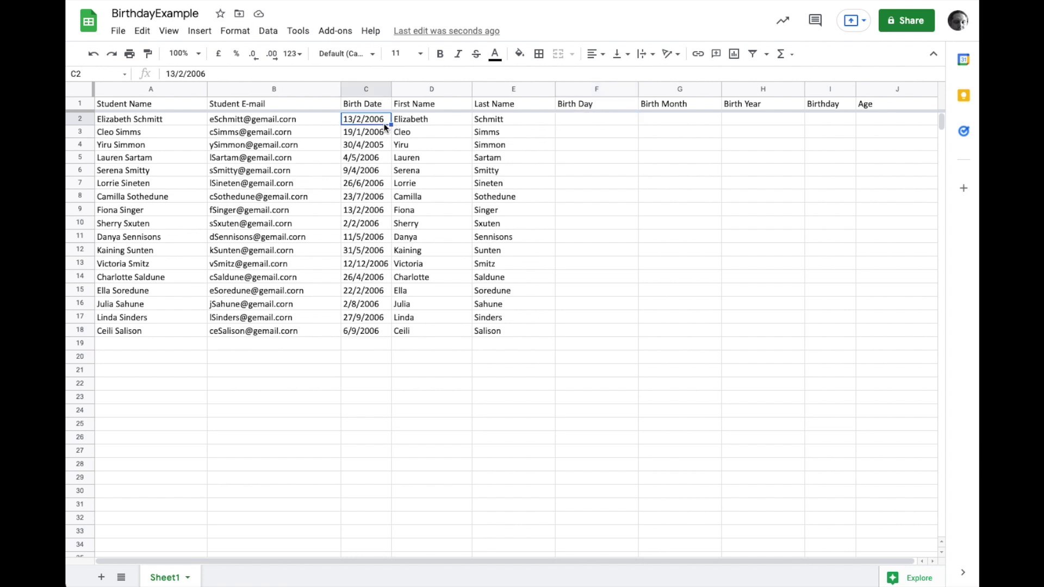
double_click(580, 120)
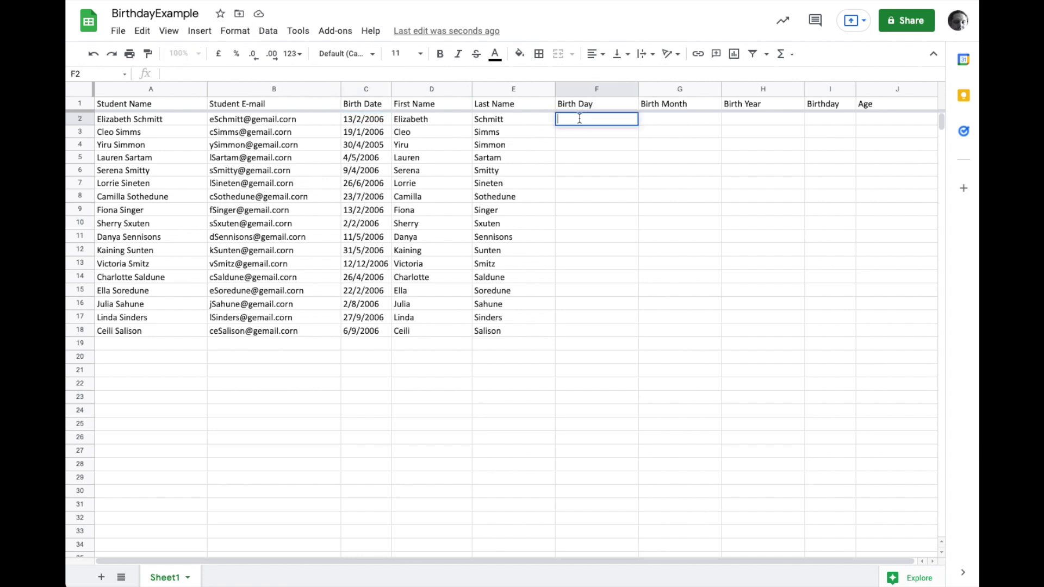
text(=SPLIT)
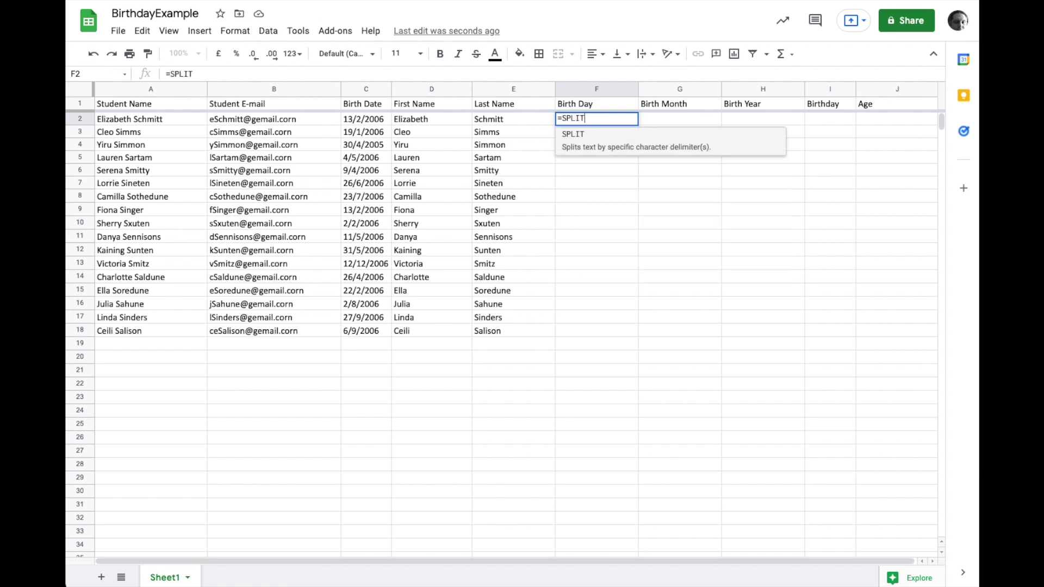
text(()
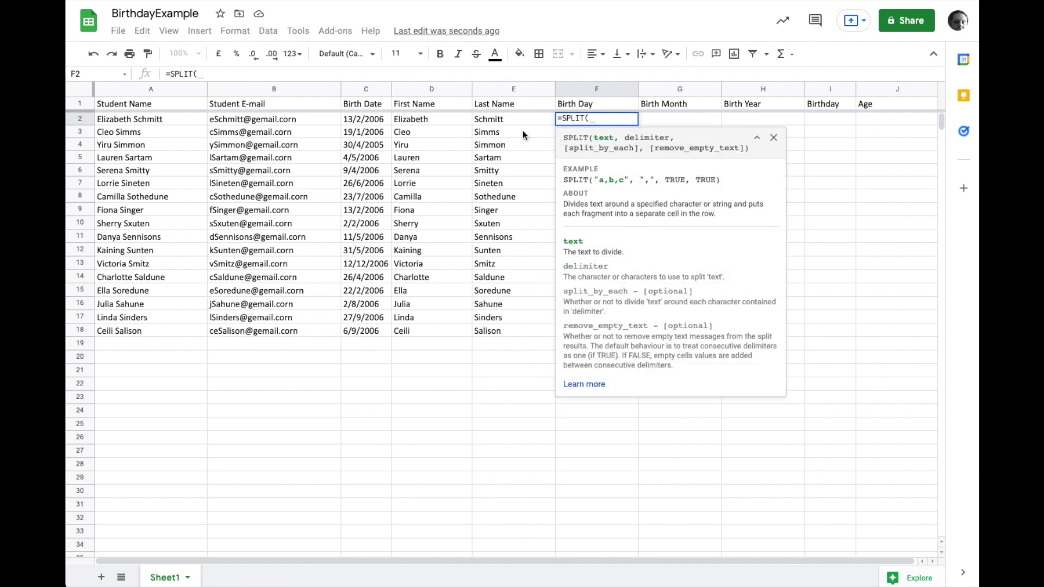
click(361, 119)
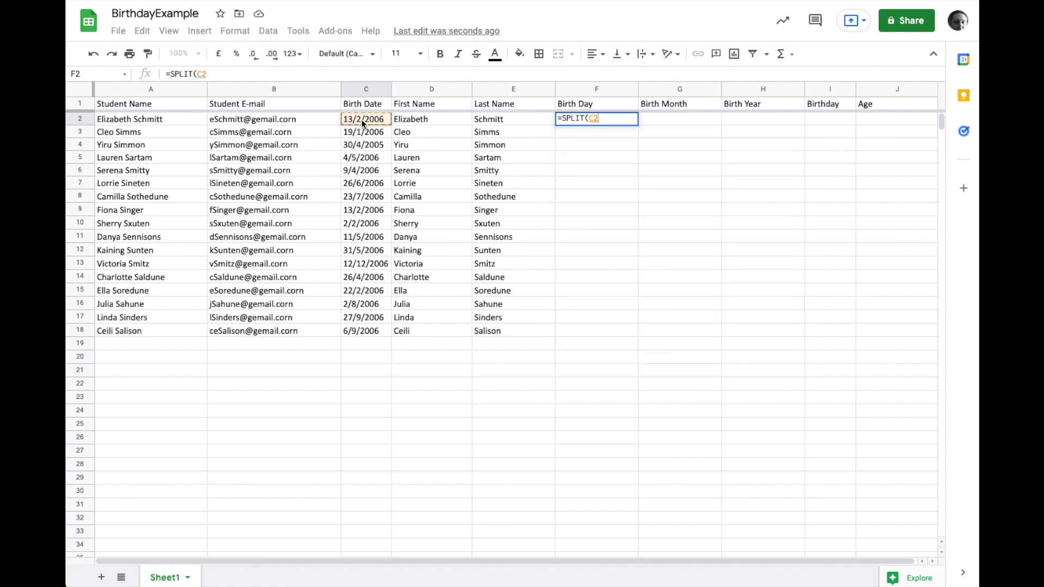
text(, )
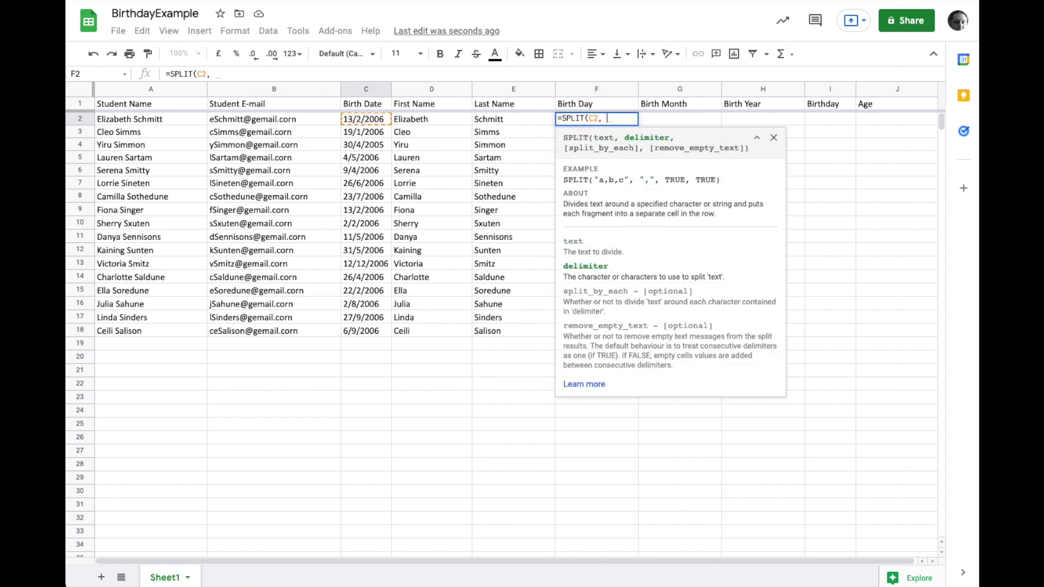
text(")
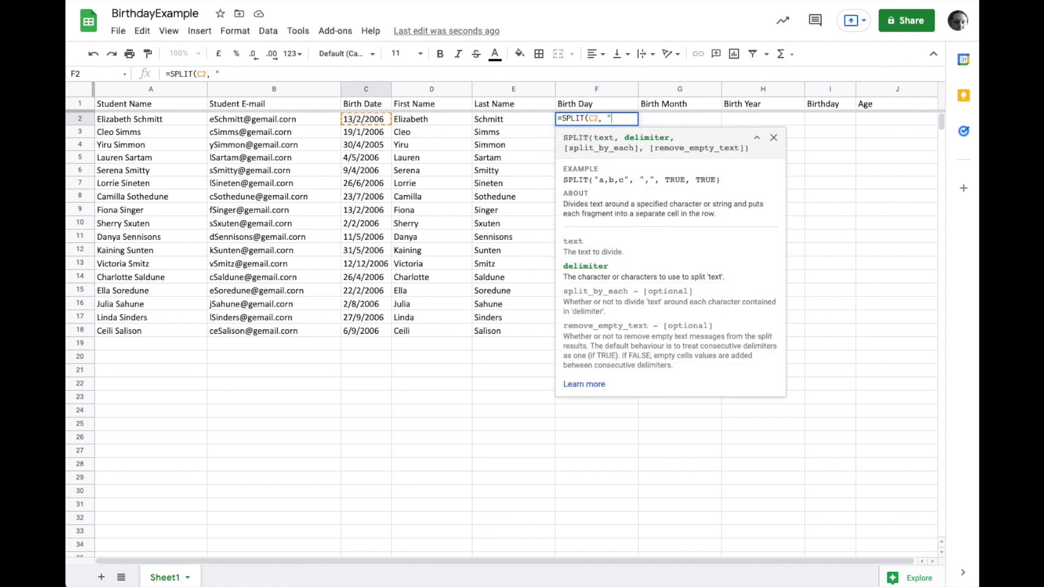
text(/"))
key(Return)
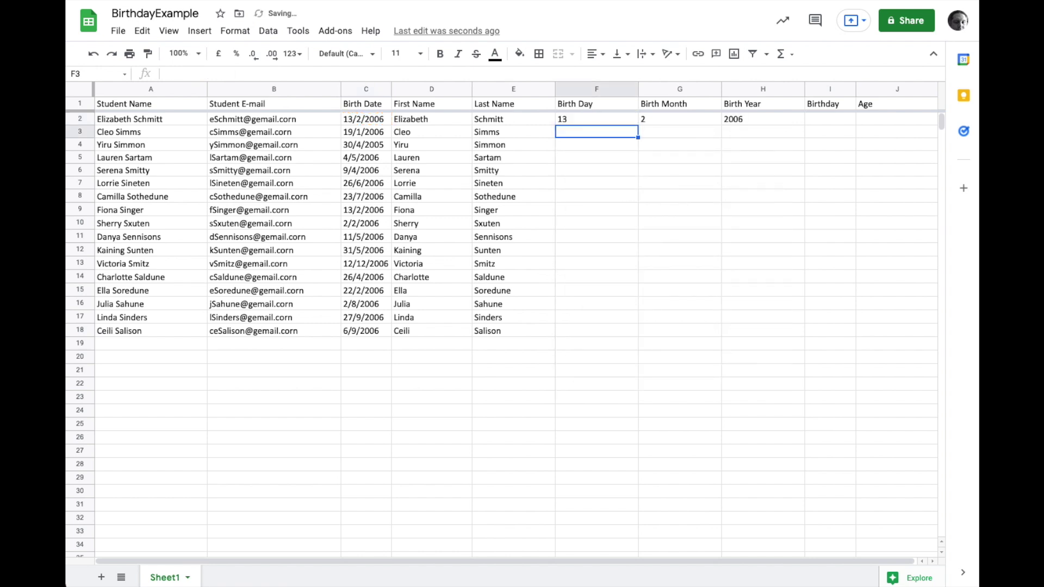
Copy the date-splitting formula from F2 into F3:F18 for the remaining students
click(569, 121)
click(661, 119)
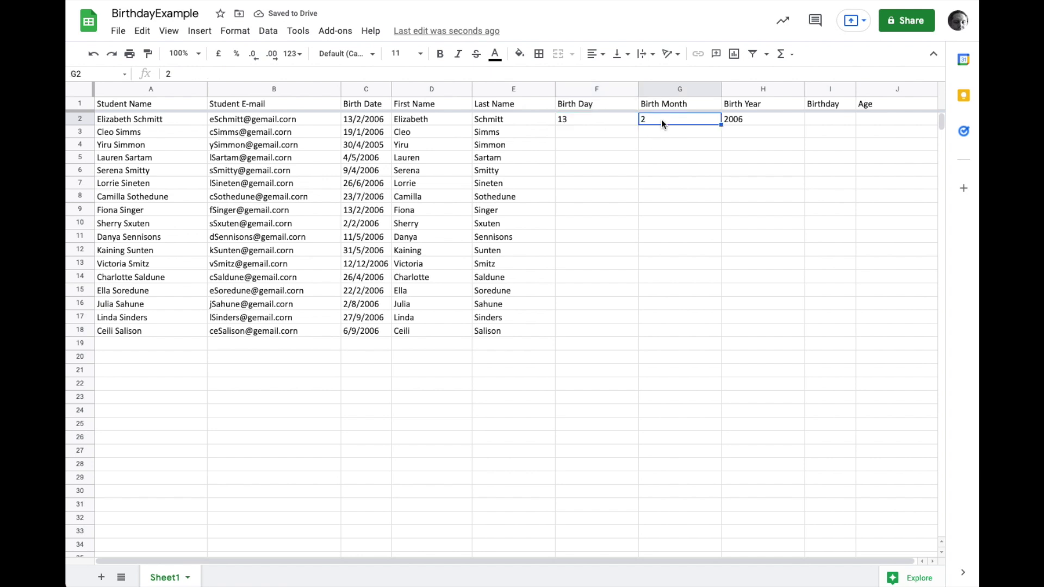
click(746, 125)
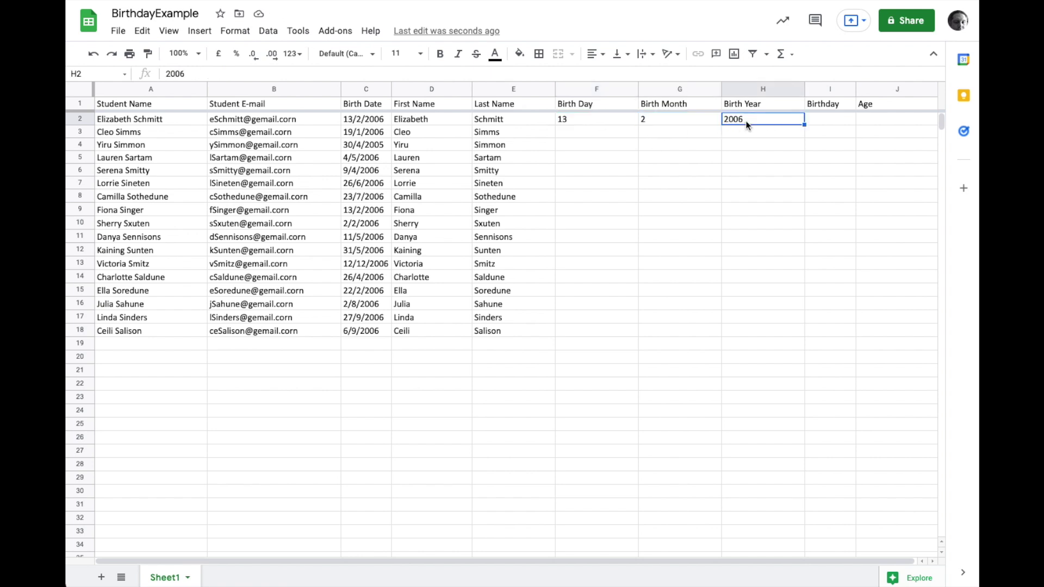
click(821, 126)
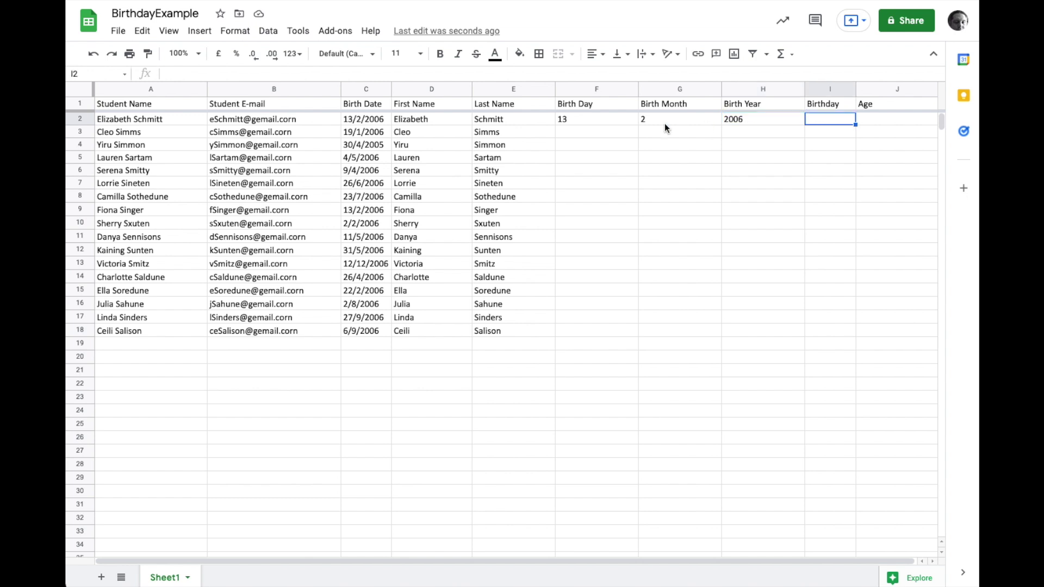
click(609, 124)
key(ctrl+c)
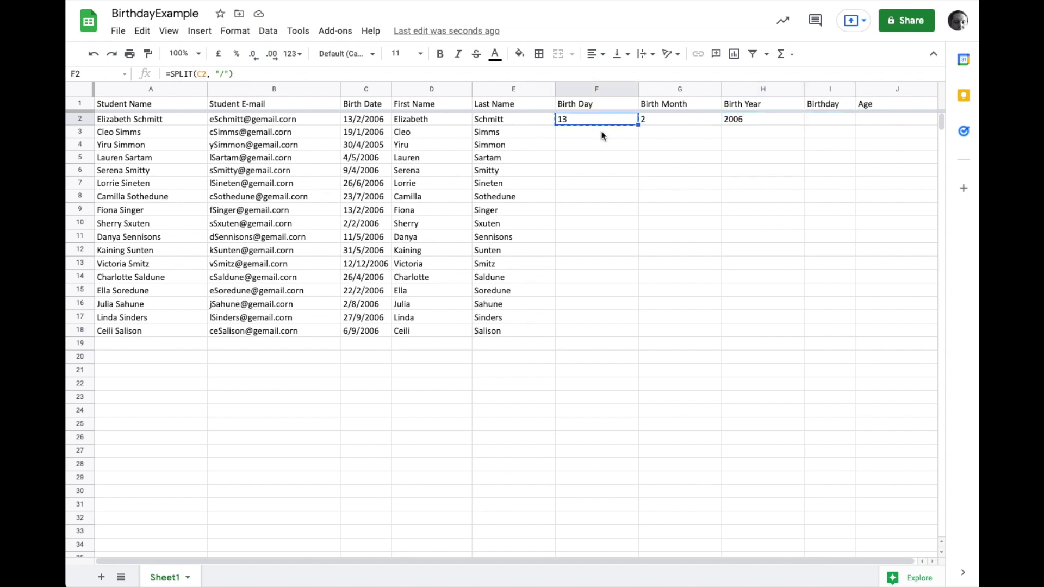
drag(600, 132, 580, 332)
key(ctrl+v)
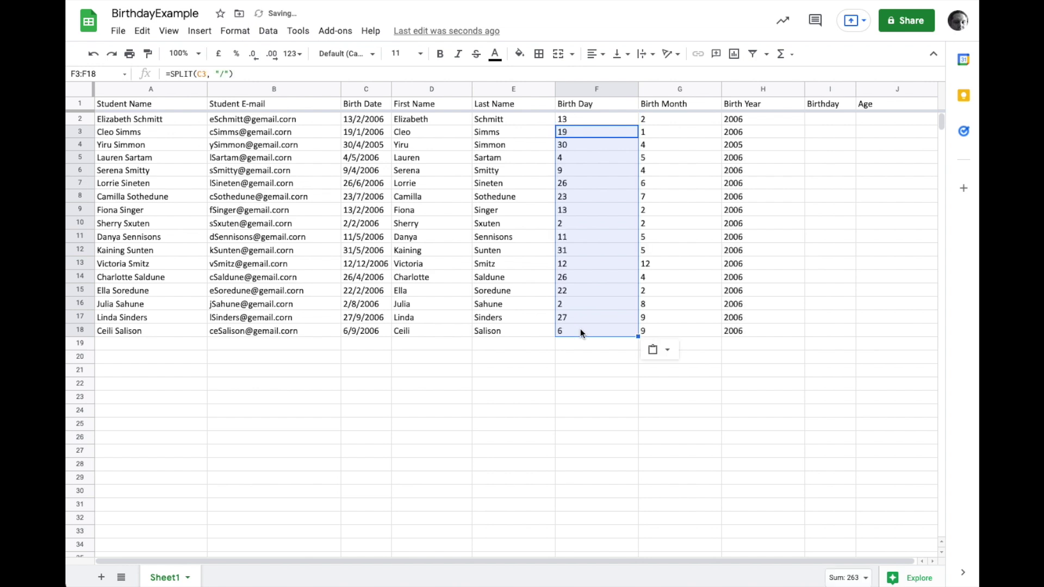
Fit the width of the Birth Year column to its contents
click(808, 116)
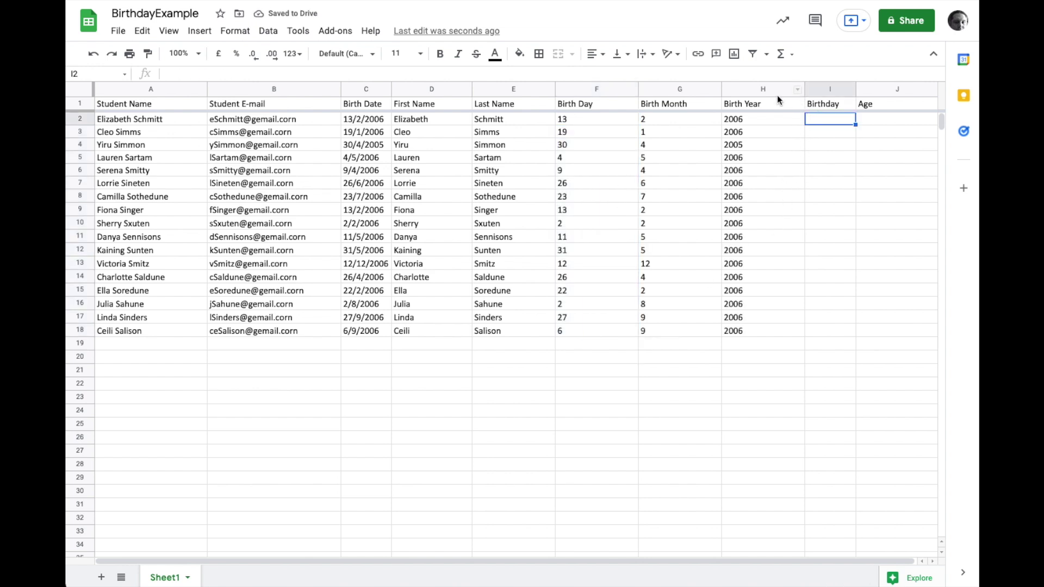
double_click(805, 90)
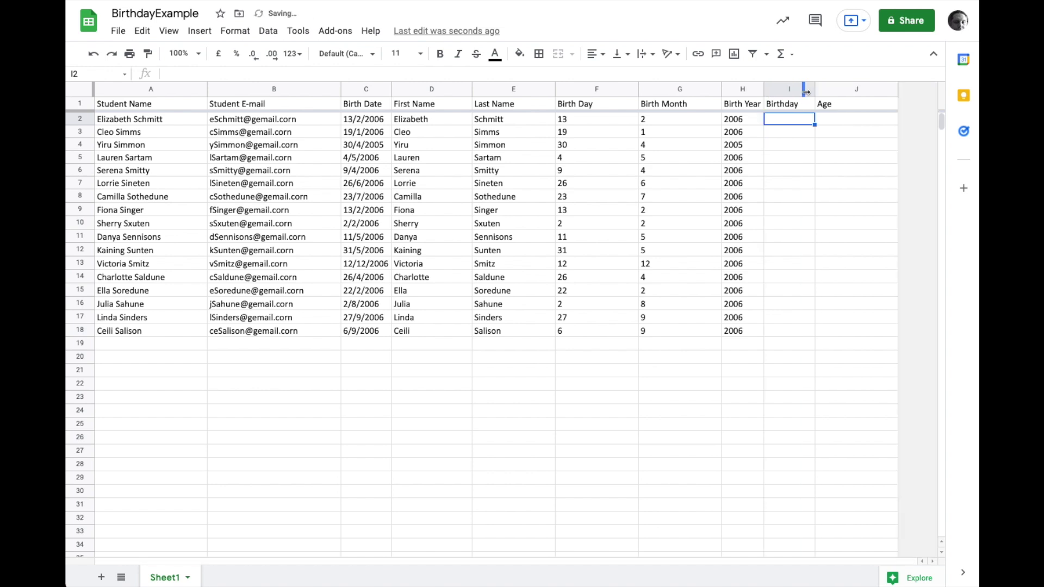
Enter the formula =date(H2,G2,F2) in I2 and accept the suggested auto-fill for the rest of the Birthday column
double_click(781, 120)
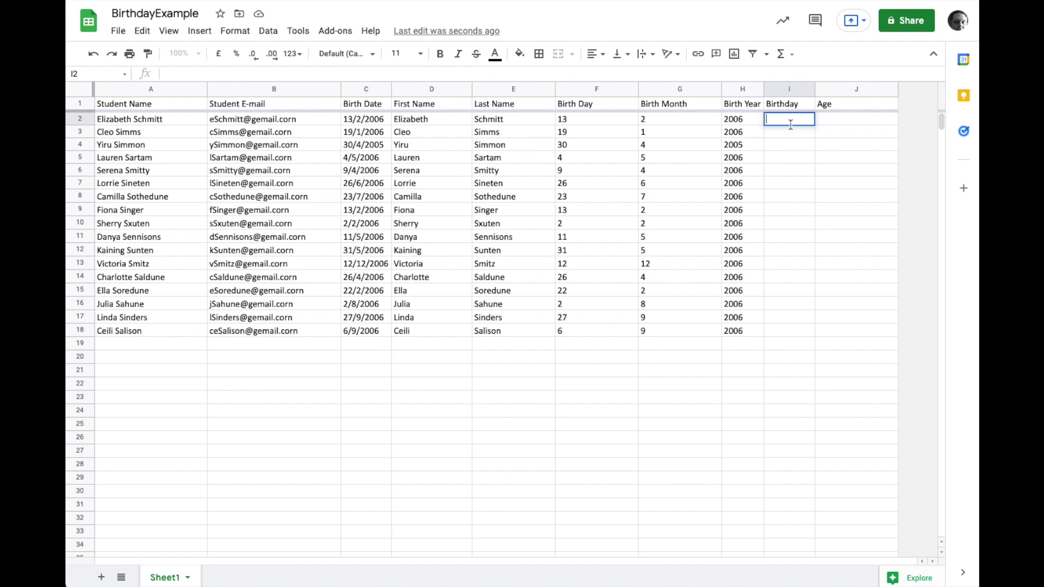
text(=d)
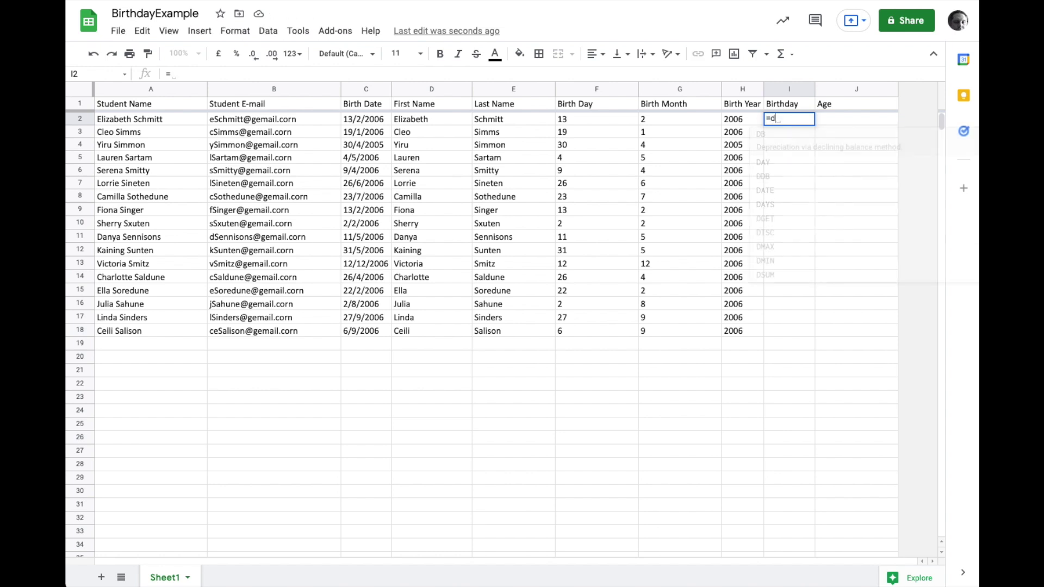
text(ate()
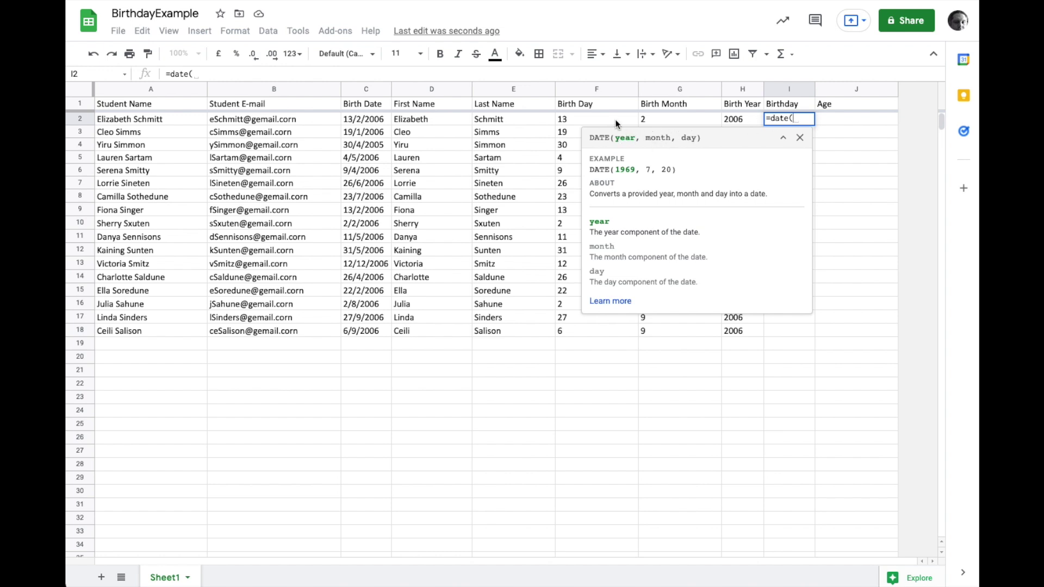
click(731, 119)
text(,)
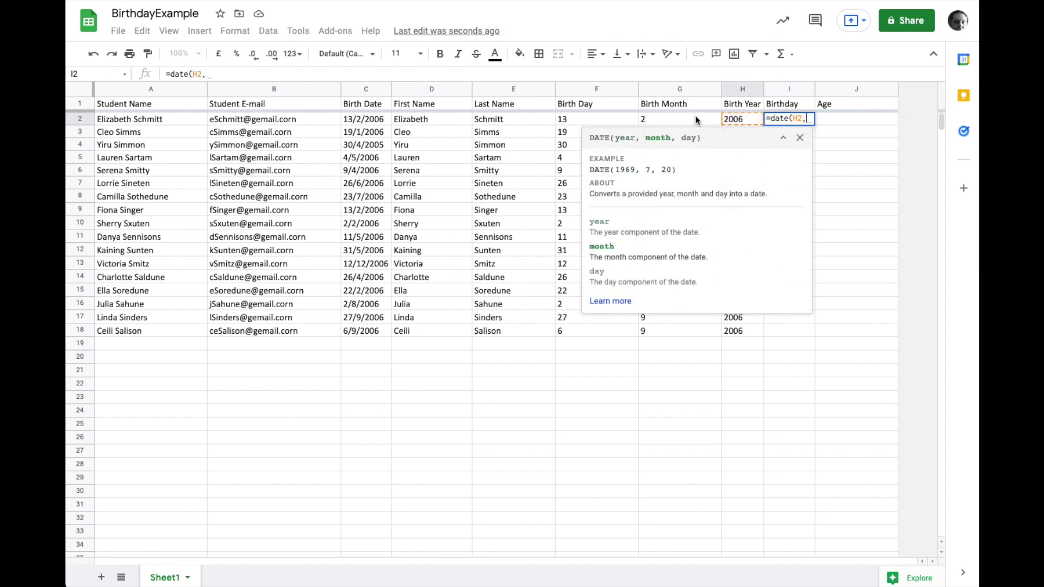
click(664, 118)
text(,)
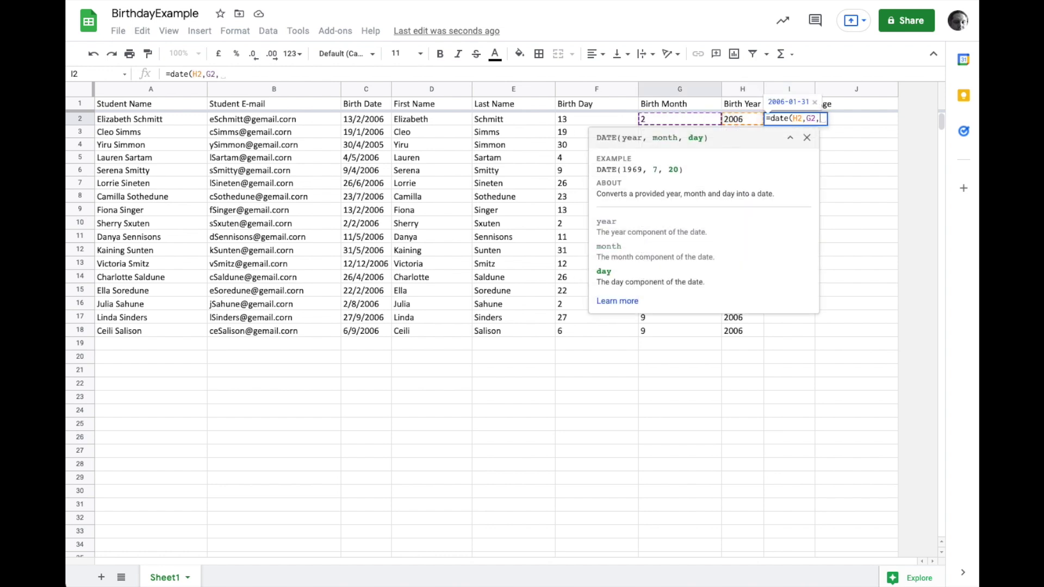
click(612, 120)
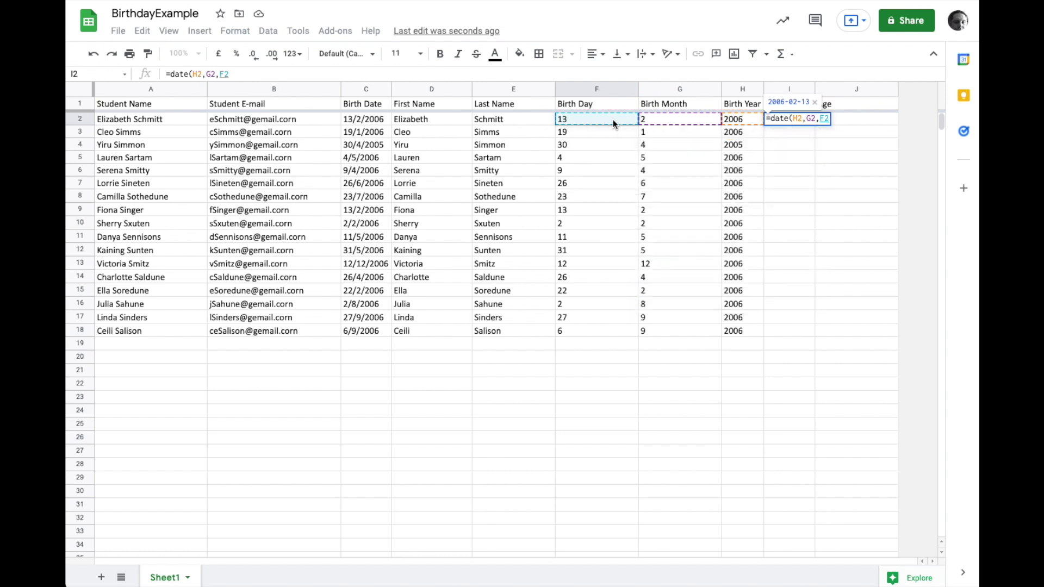
text())
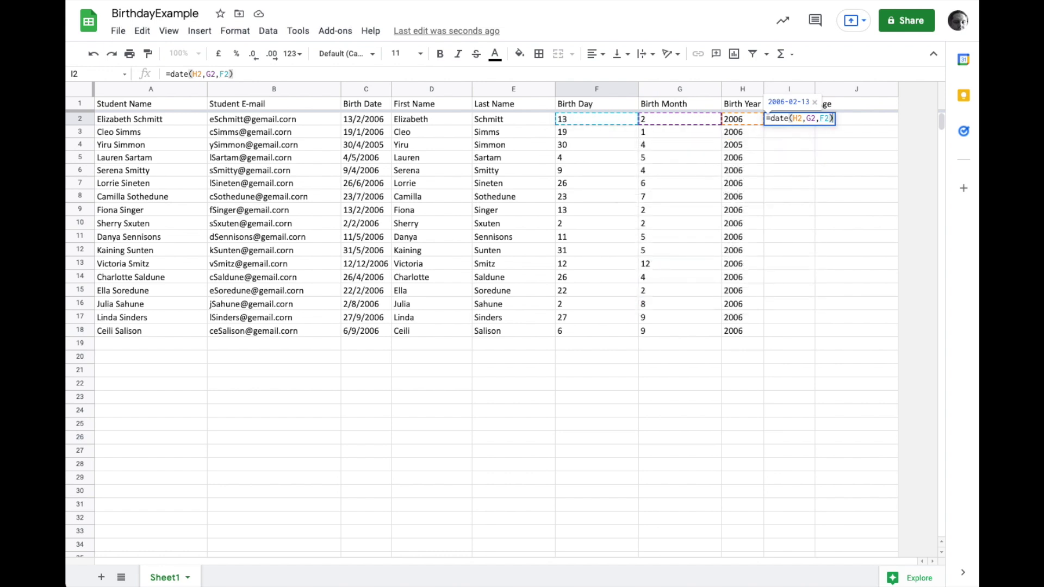
key(Return)
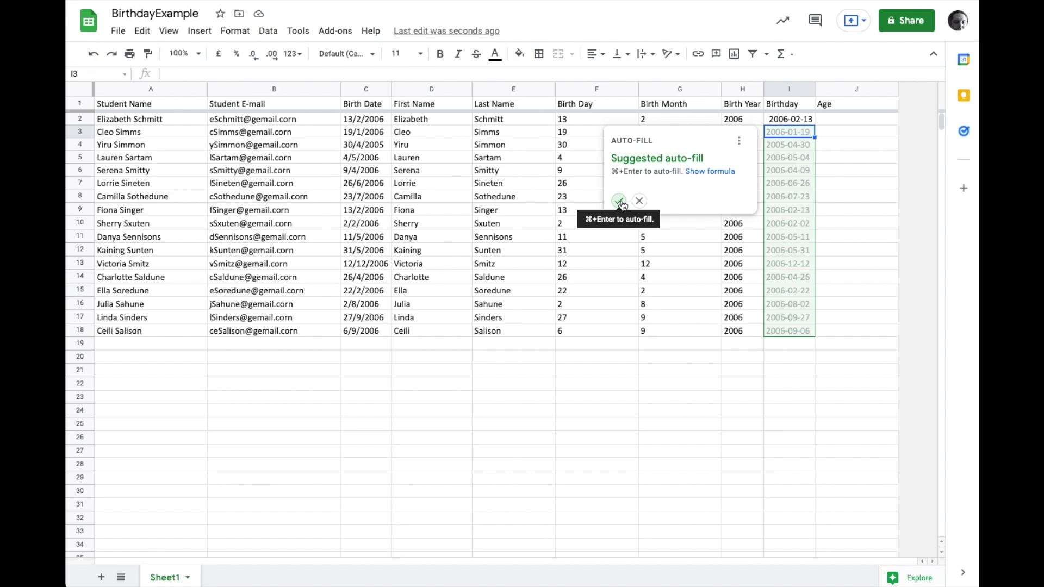
click(620, 201)
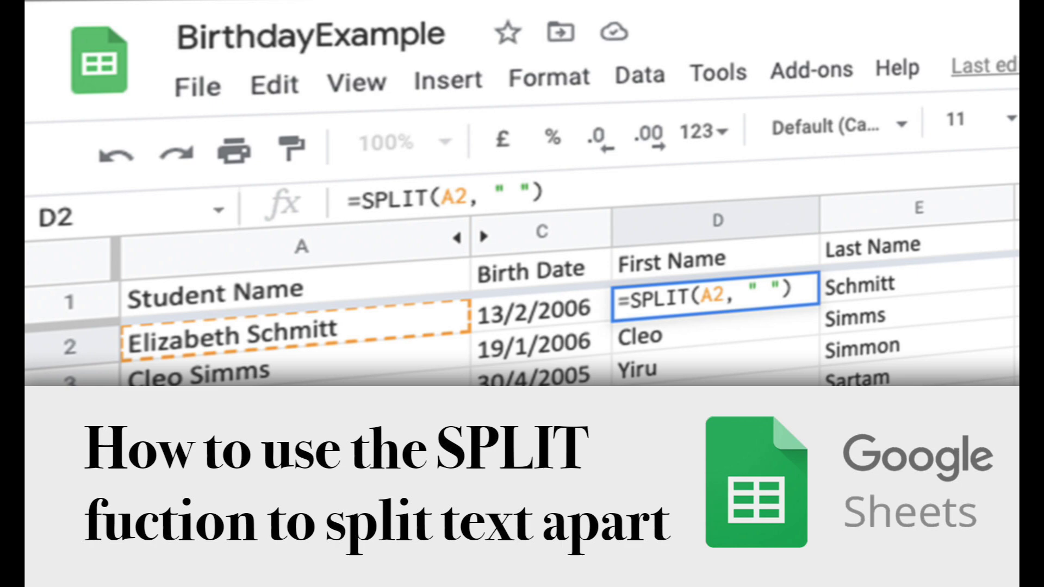